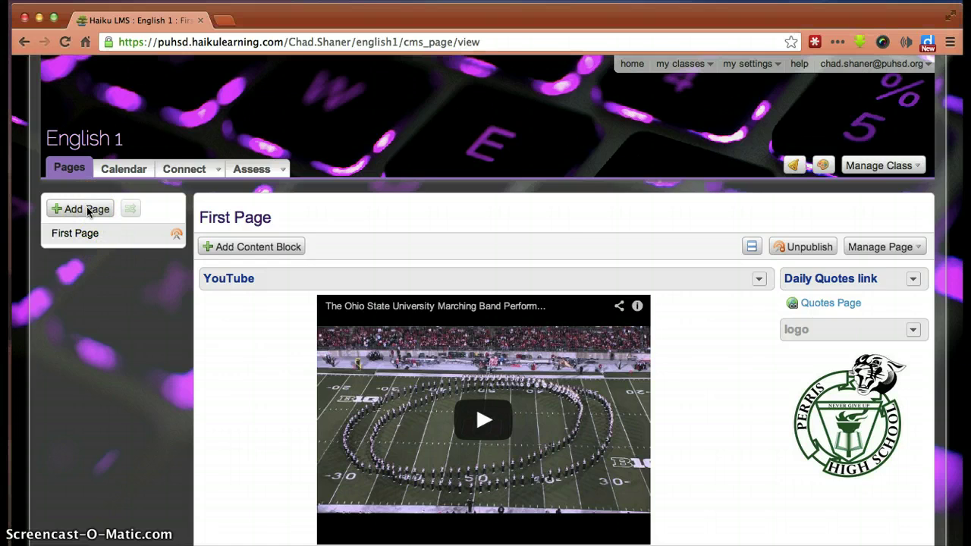
- Create a new page titled "Page 1" as a sub-page of First Page
{"action": "left_click", "coordinate": [88, 210]}
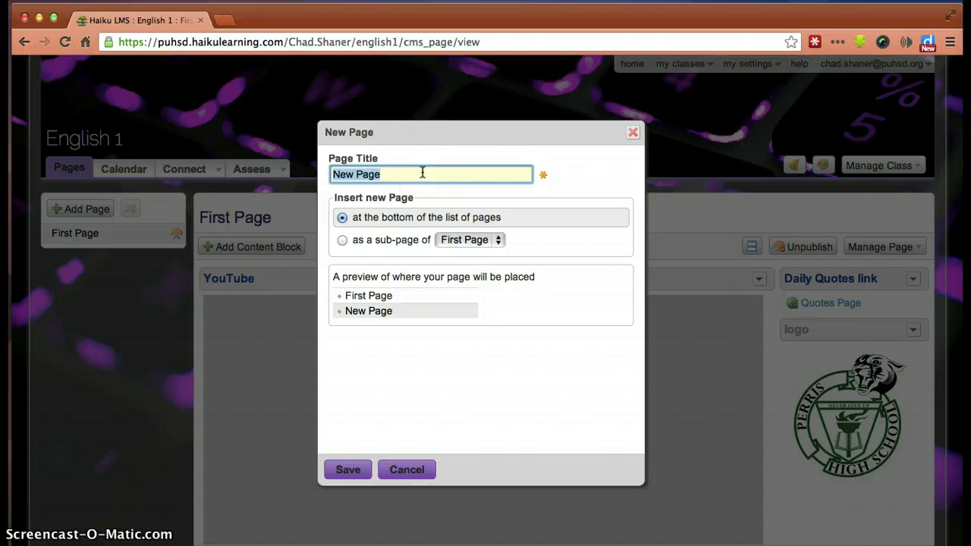
{"action": "type", "text": "Page"}
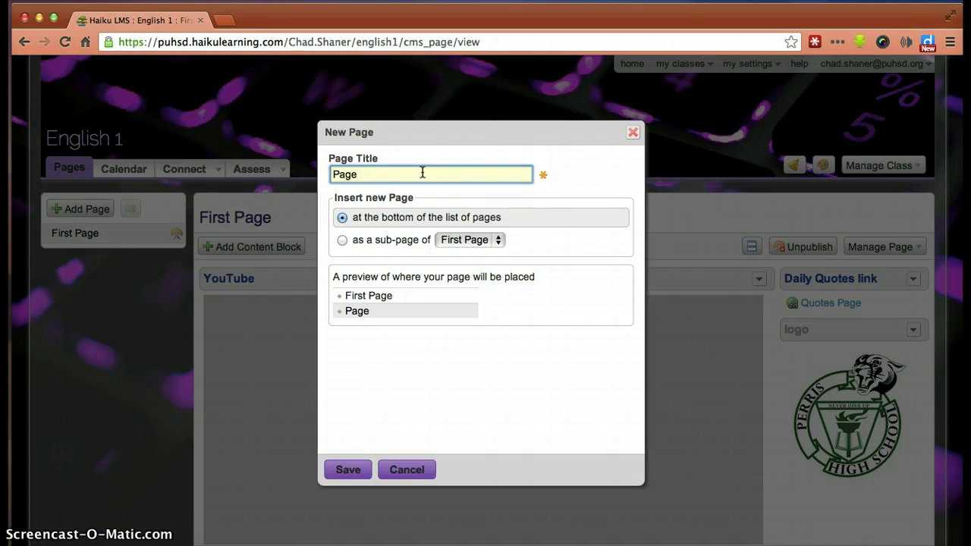
{"action": "left_click", "coordinate": [422, 173]}
{"action": "left_click", "coordinate": [370, 234]}
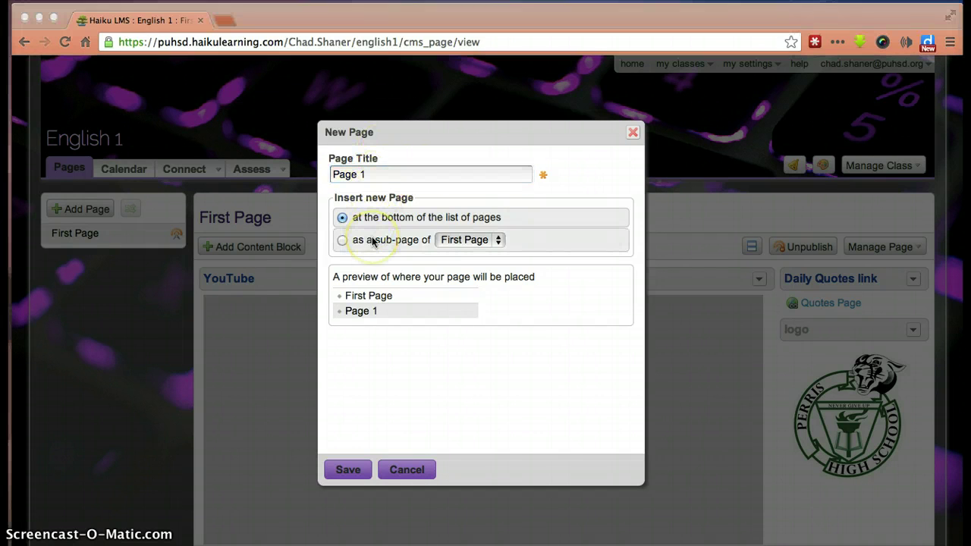
{"action": "left_click", "coordinate": [370, 221]}
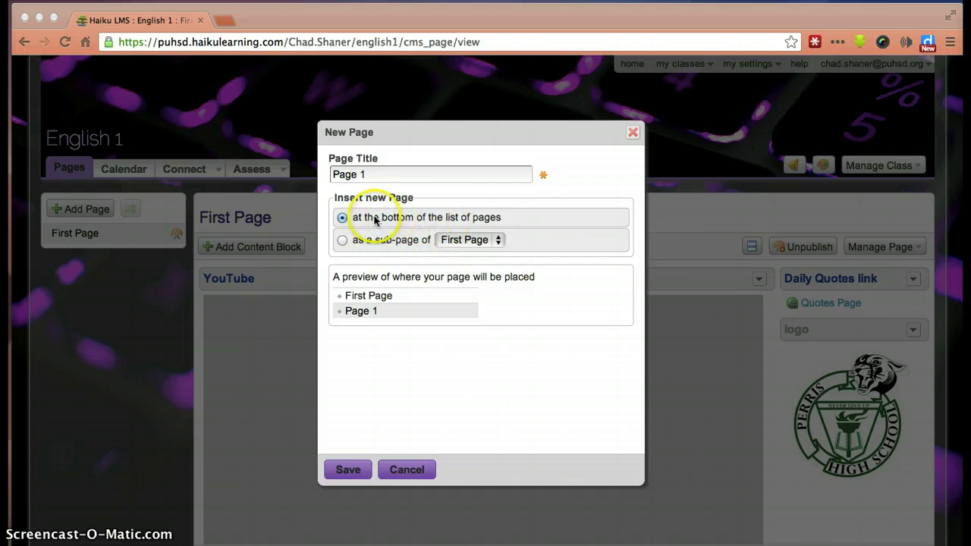
{"action": "left_click", "coordinate": [342, 240]}
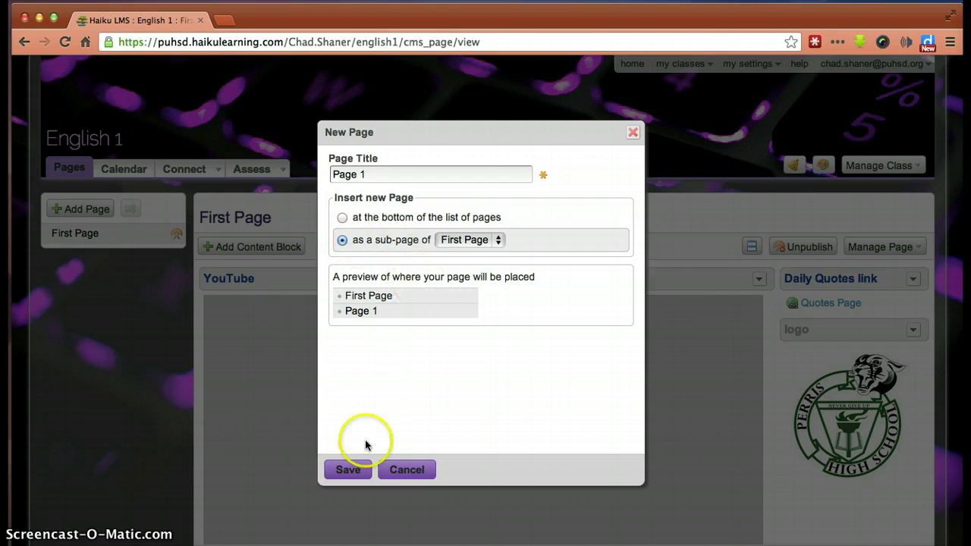
{"action": "left_click", "coordinate": [347, 466]}
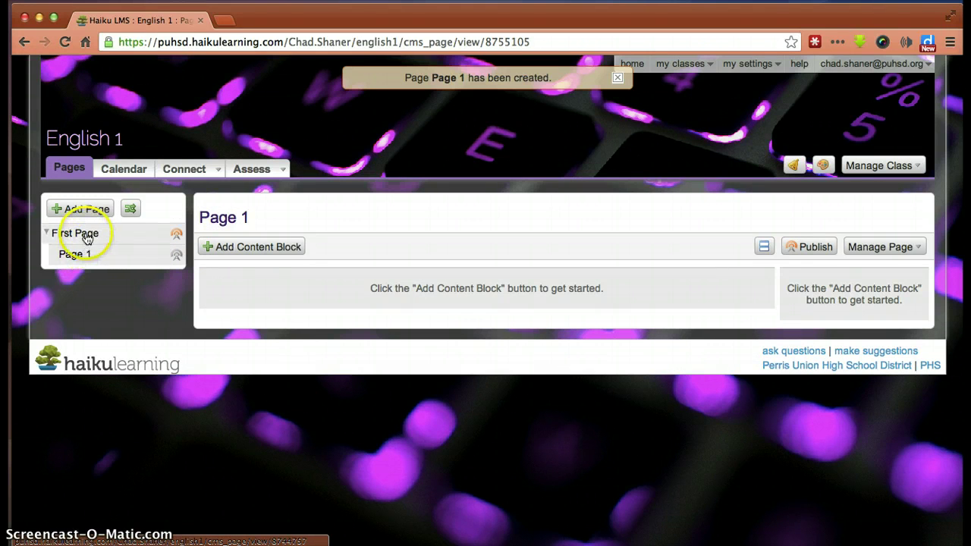
- Collapse and re-expand First Page in the page list to check its nested page
{"action": "left_click", "coordinate": [47, 234]}
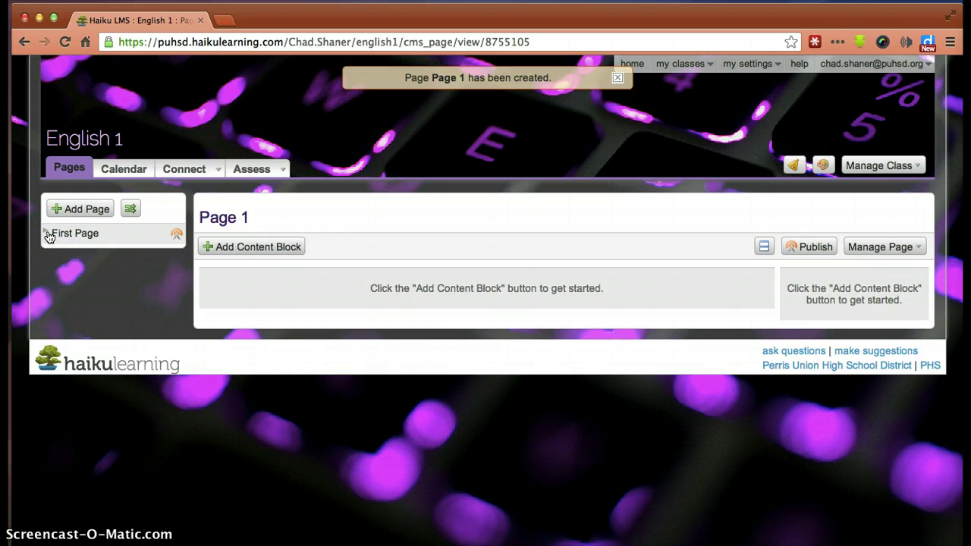
{"action": "left_click", "coordinate": [47, 234]}
{"action": "left_click", "coordinate": [99, 253]}
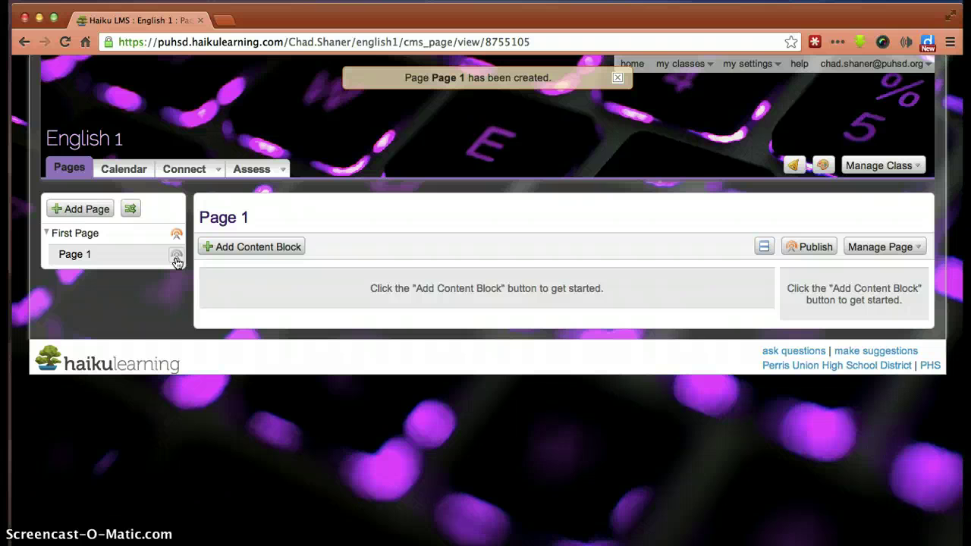
- Publish Page 1 with the "Publish now" option
{"action": "mouse_move", "coordinate": [176, 238]}
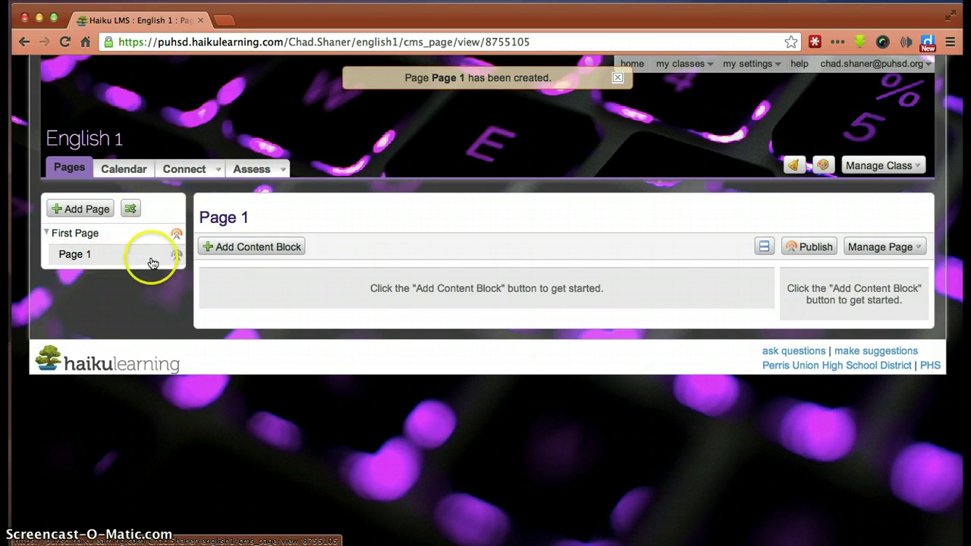
{"action": "left_click", "coordinate": [175, 258]}
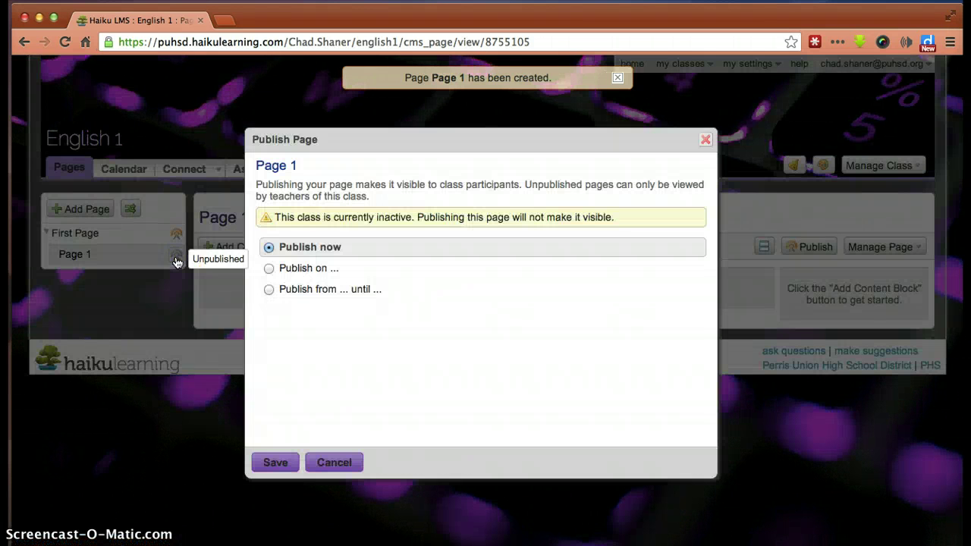
{"action": "left_click", "coordinate": [282, 252]}
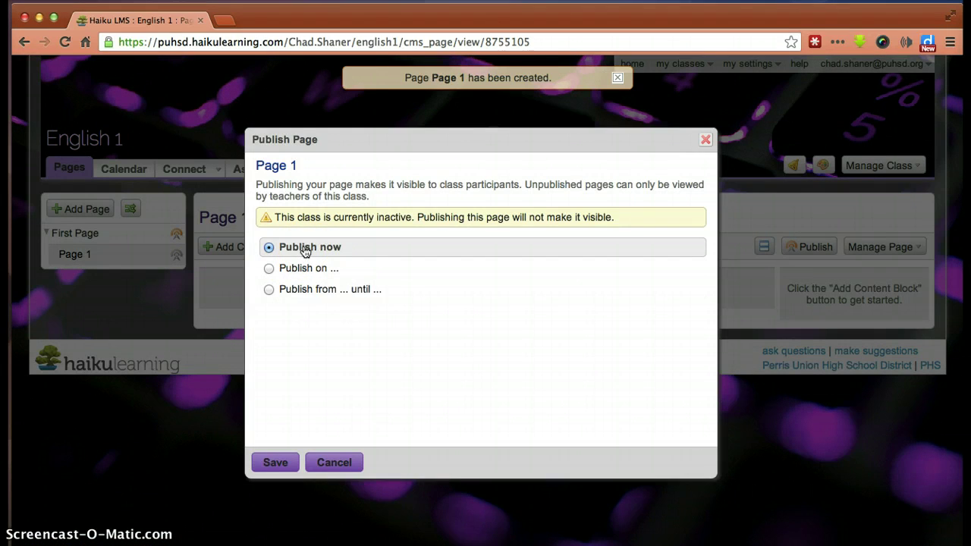
{"action": "left_click", "coordinate": [269, 269]}
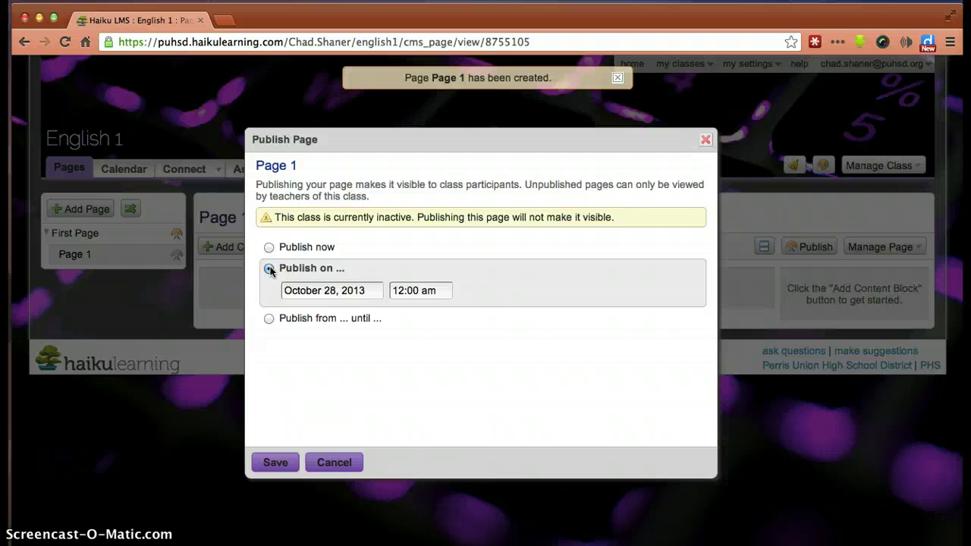
{"action": "left_click", "coordinate": [270, 271]}
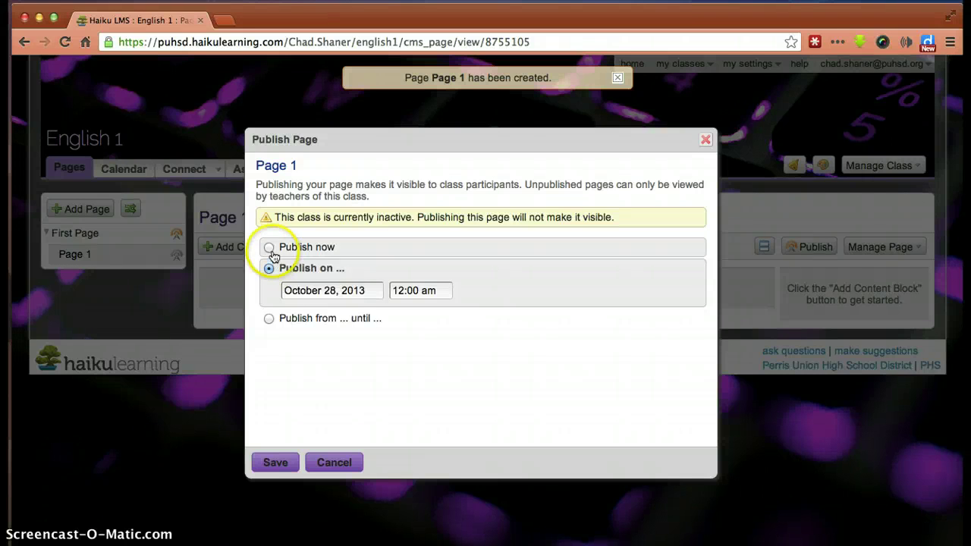
{"action": "left_click", "coordinate": [269, 248]}
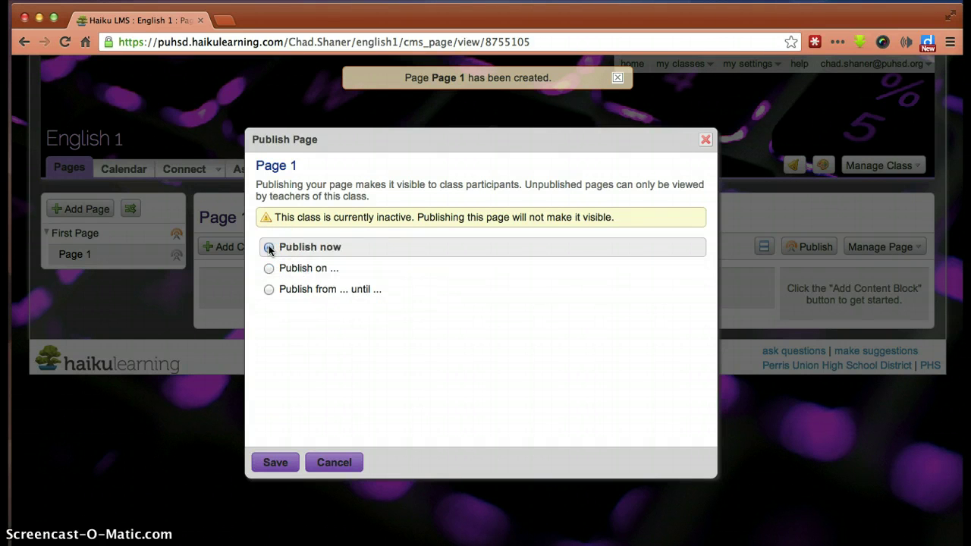
{"action": "left_click", "coordinate": [277, 463]}
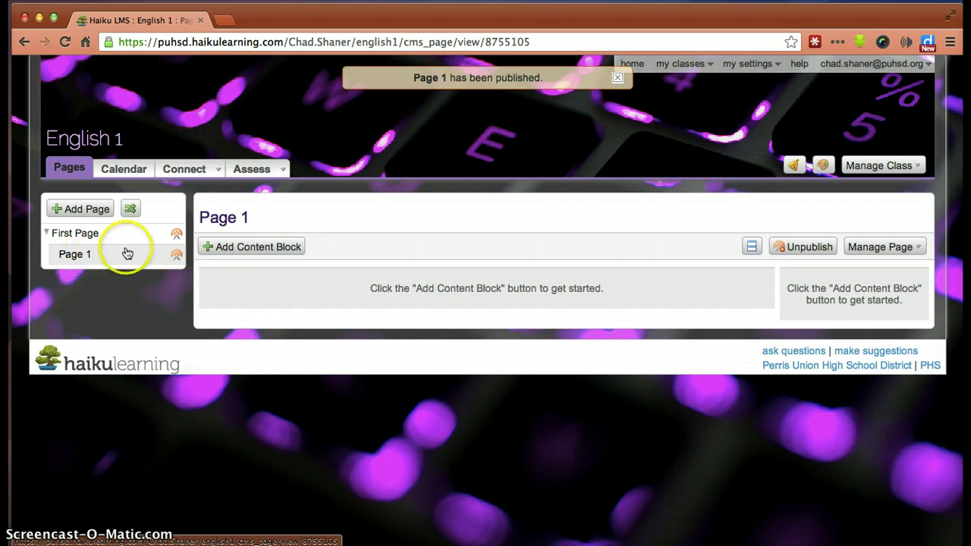
- Create a new page titled "Sub-Page 1" as a sub-page of Page 1
{"action": "left_click", "coordinate": [98, 209]}
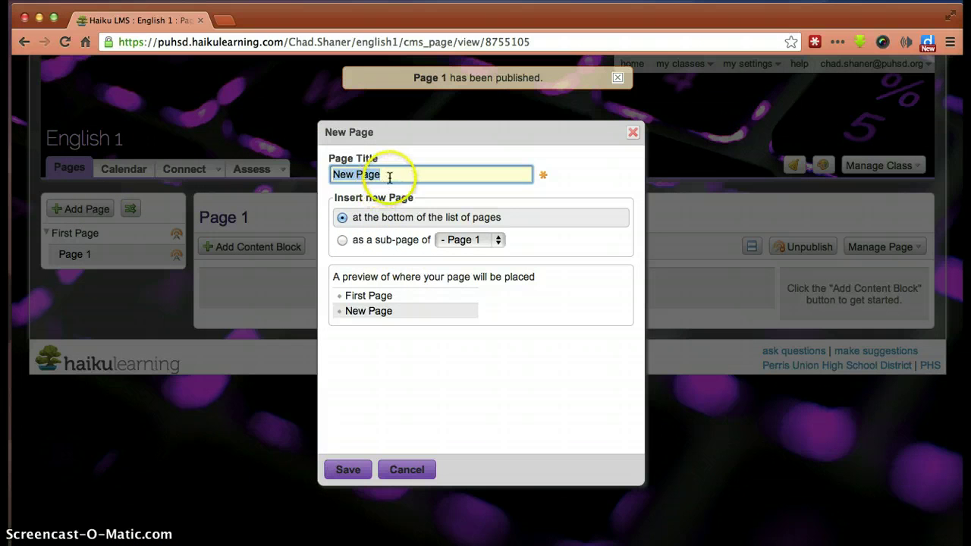
{"action": "type", "text": "Sub-"}
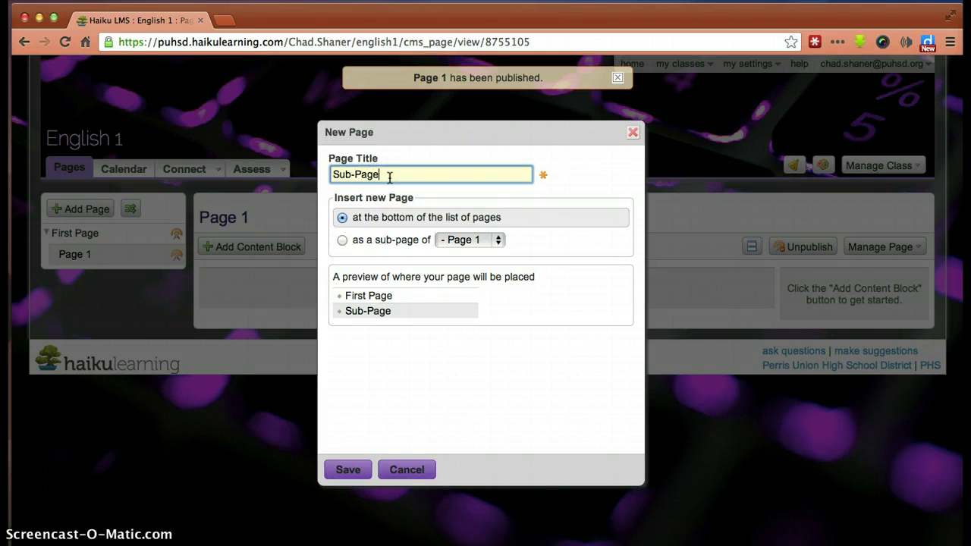
{"action": "left_click", "coordinate": [341, 239]}
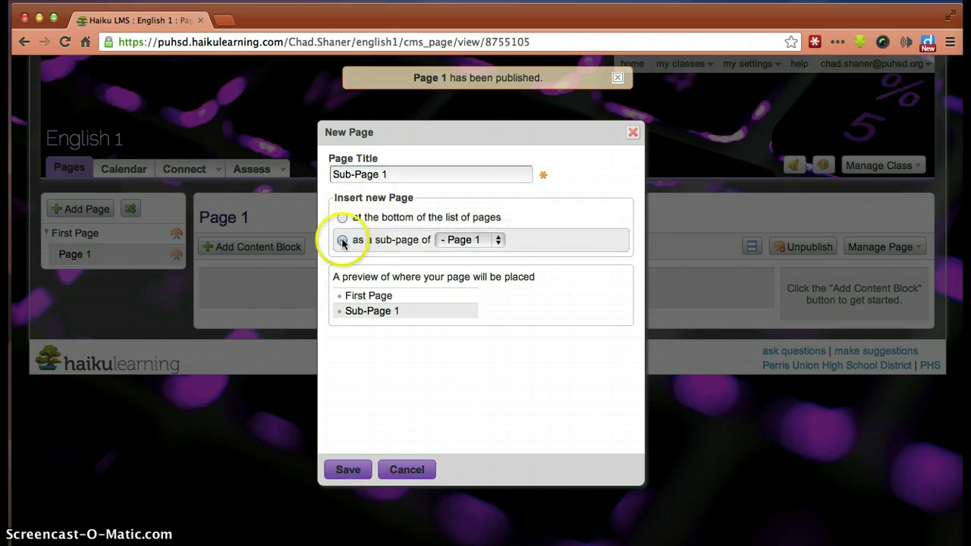
{"action": "left_click", "coordinate": [493, 241]}
{"action": "left_click", "coordinate": [493, 241]}
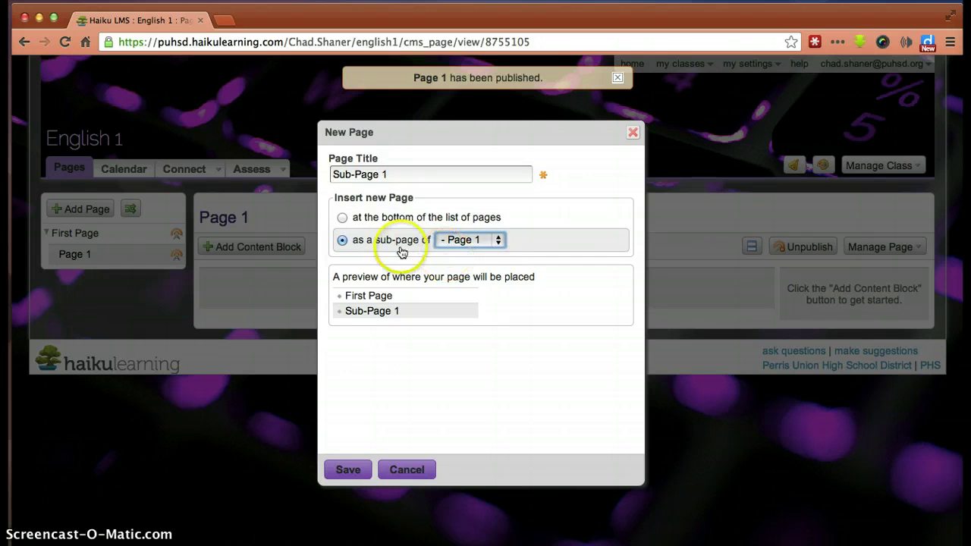
{"action": "left_click", "coordinate": [357, 471]}
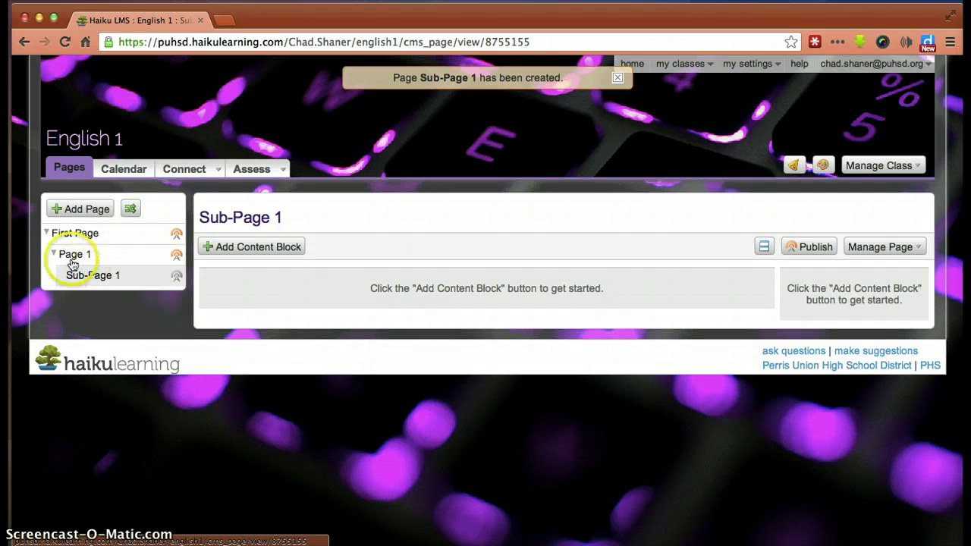
- Create a new page titled "Sub-page 2" as a sub-page of Page 1, alongside Sub-Page 1
{"action": "left_click", "coordinate": [95, 212]}
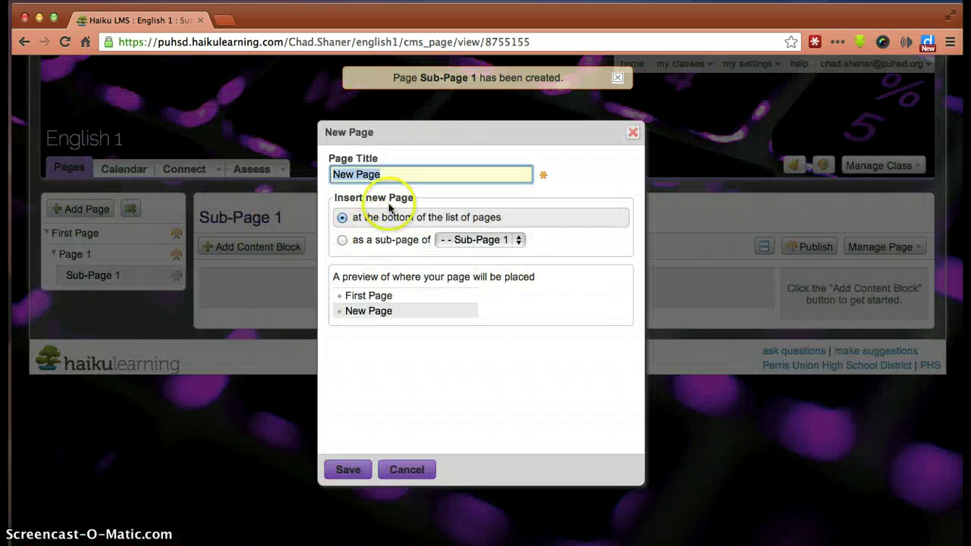
{"action": "type", "text": "Sub"}
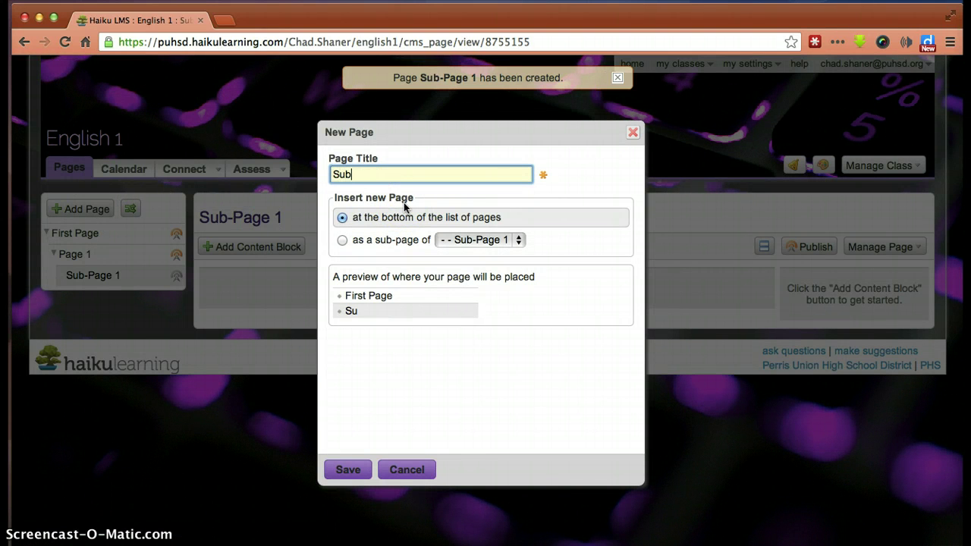
{"action": "type", "text": "-page 2"}
{"action": "left_click", "coordinate": [342, 239]}
{"action": "left_click", "coordinate": [519, 241]}
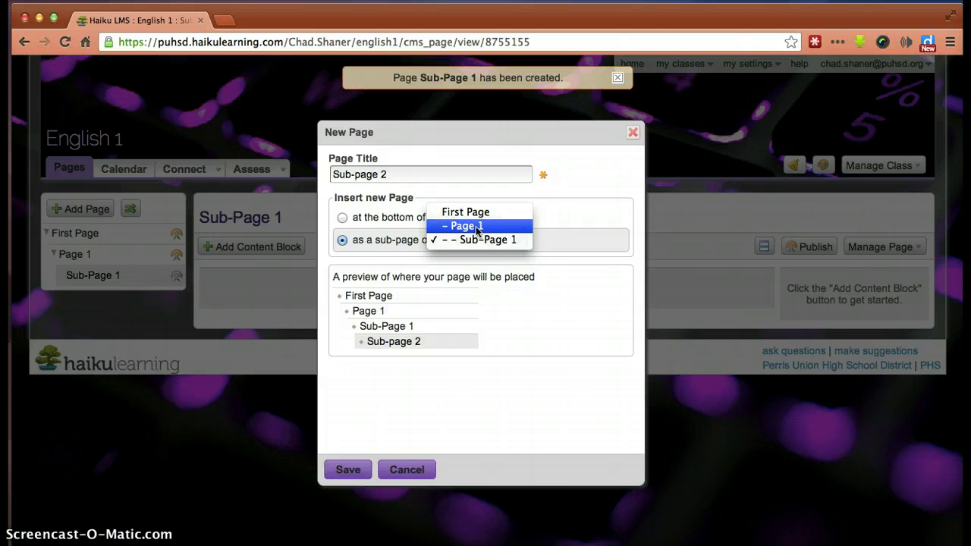
{"action": "left_click", "coordinate": [486, 241]}
{"action": "left_click", "coordinate": [464, 226]}
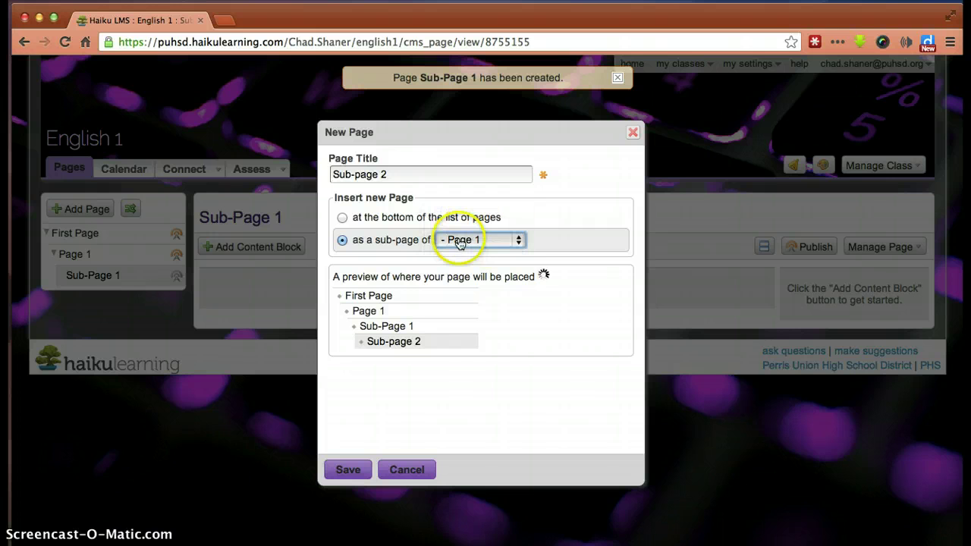
{"action": "left_click", "coordinate": [347, 468]}
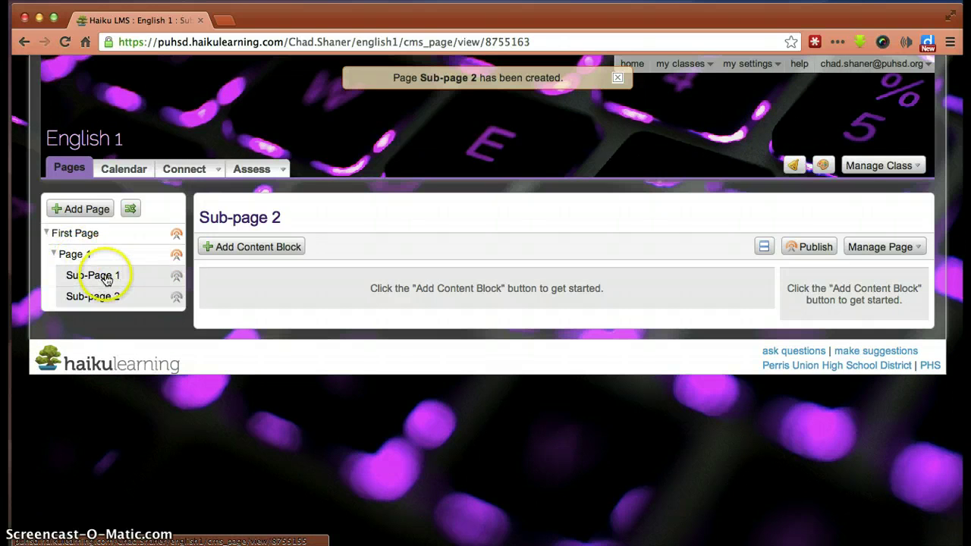
- Create a page titled "Page 2" as a sub-page of First Page, and expand Page 1 in the page list
{"action": "left_click", "coordinate": [87, 209]}
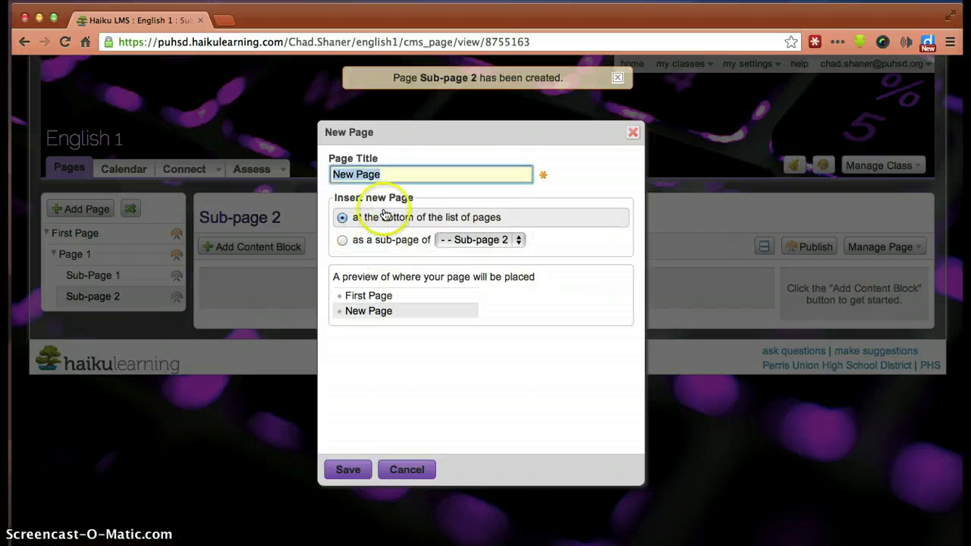
{"action": "type", "text": "Pa"}
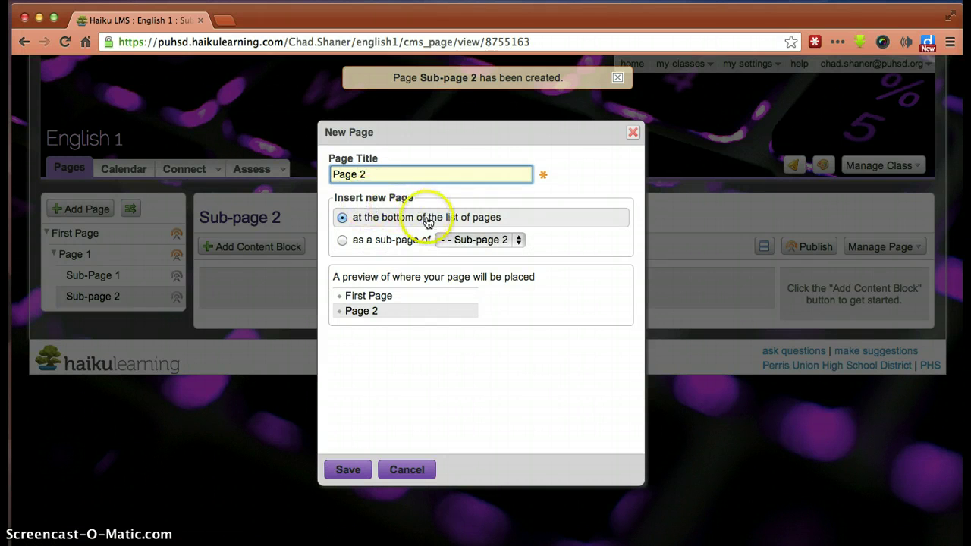
{"action": "left_click", "coordinate": [346, 241]}
{"action": "left_click", "coordinate": [508, 242]}
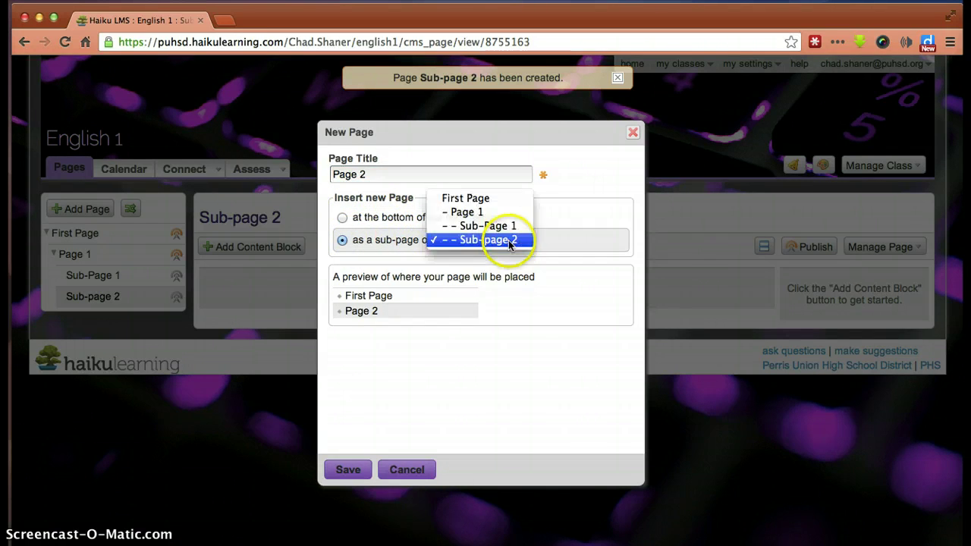
{"action": "left_click", "coordinate": [481, 200]}
{"action": "left_click", "coordinate": [349, 470]}
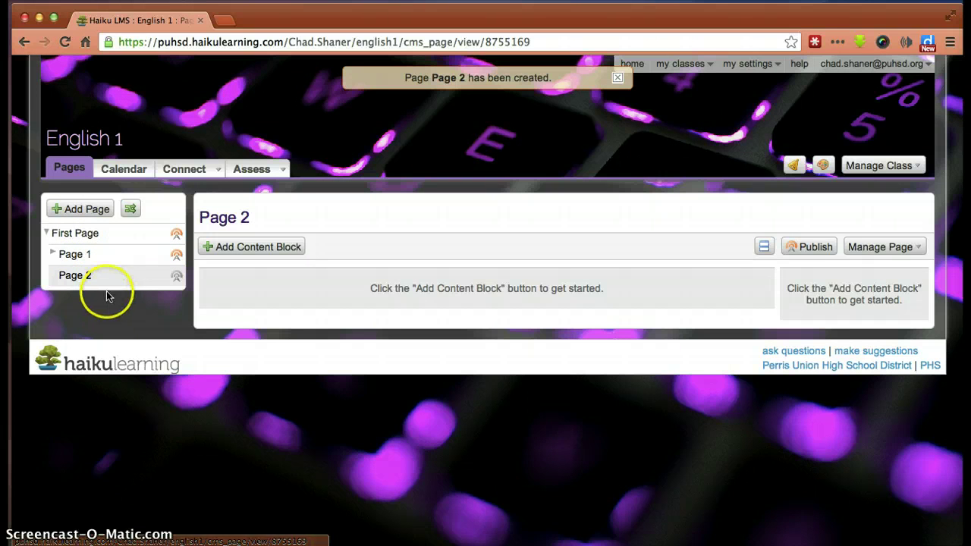
{"action": "left_click", "coordinate": [57, 257]}
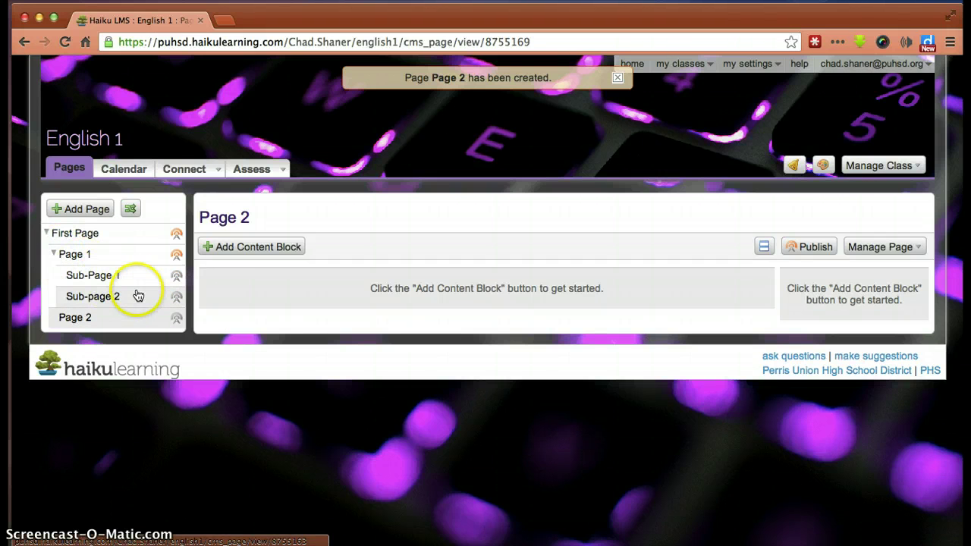
{"action": "left_click", "coordinate": [175, 279]}
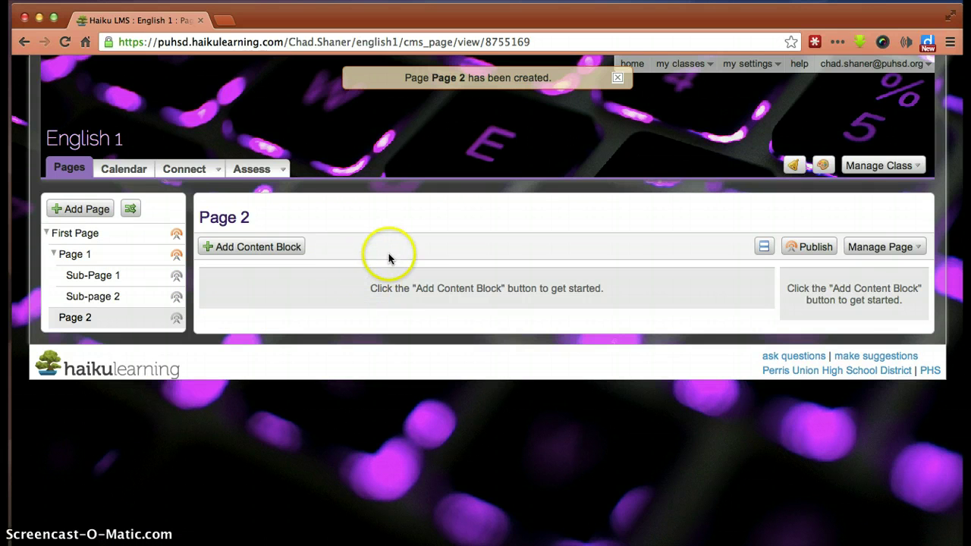
- Make the English 1 class active forever, with viewing limited to people in the class roster
{"action": "left_click", "coordinate": [912, 173]}
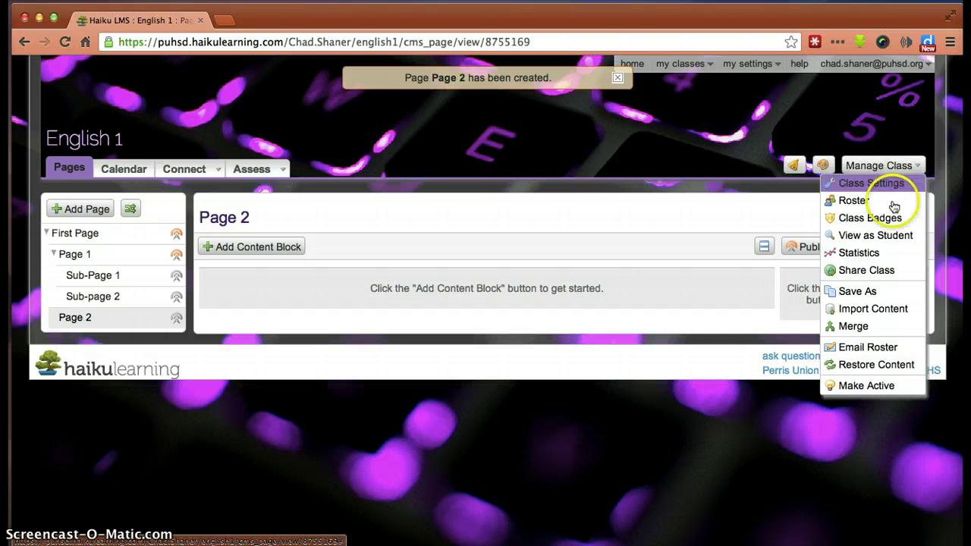
{"action": "left_click", "coordinate": [858, 386]}
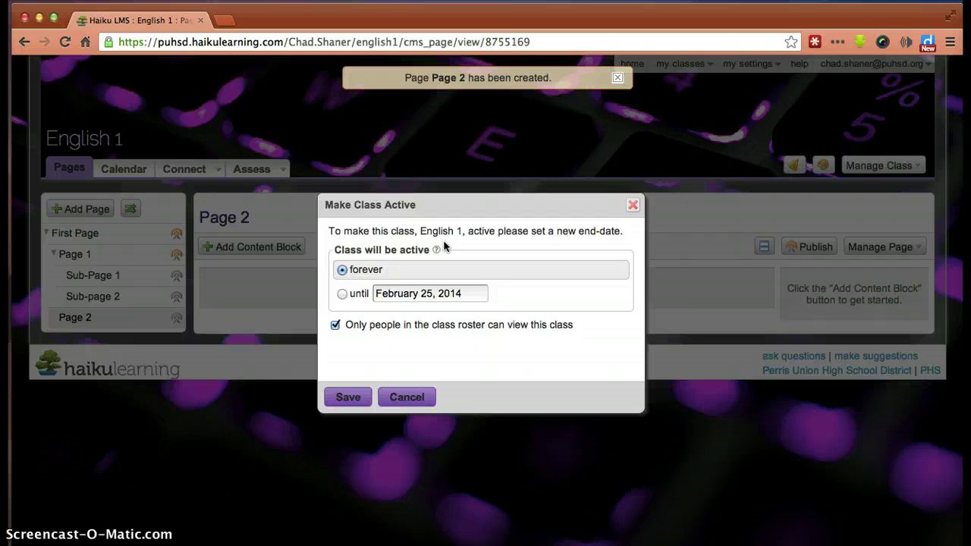
{"action": "left_click", "coordinate": [471, 260]}
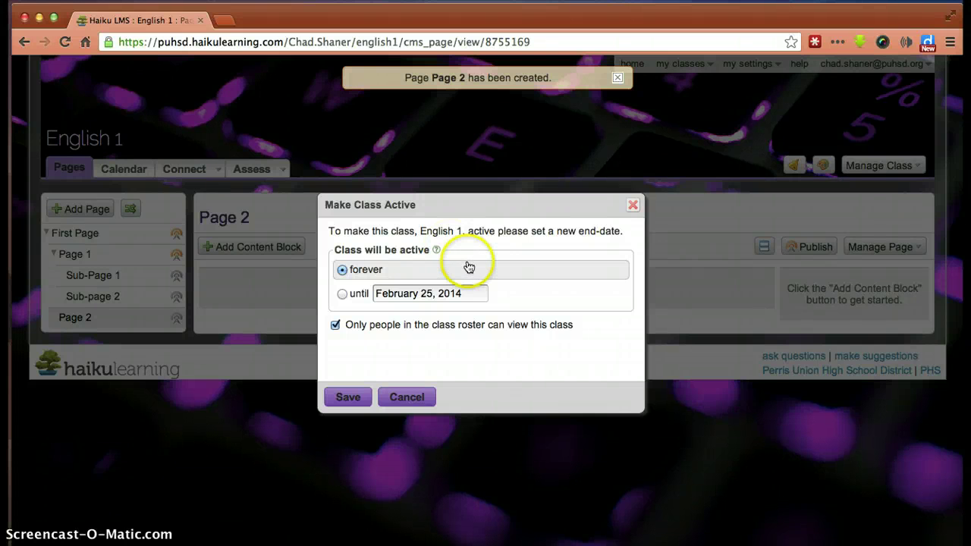
{"action": "left_click", "coordinate": [367, 261]}
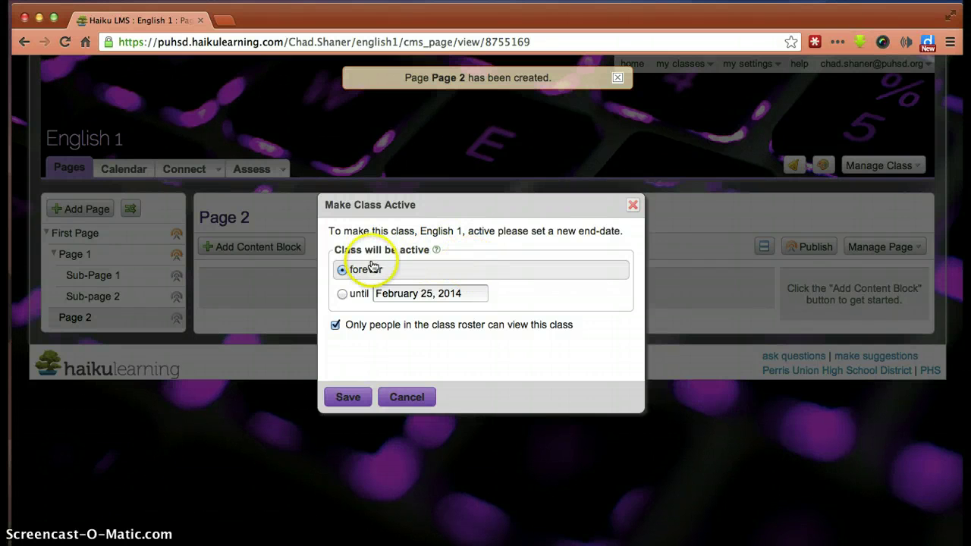
{"action": "left_click", "coordinate": [345, 296]}
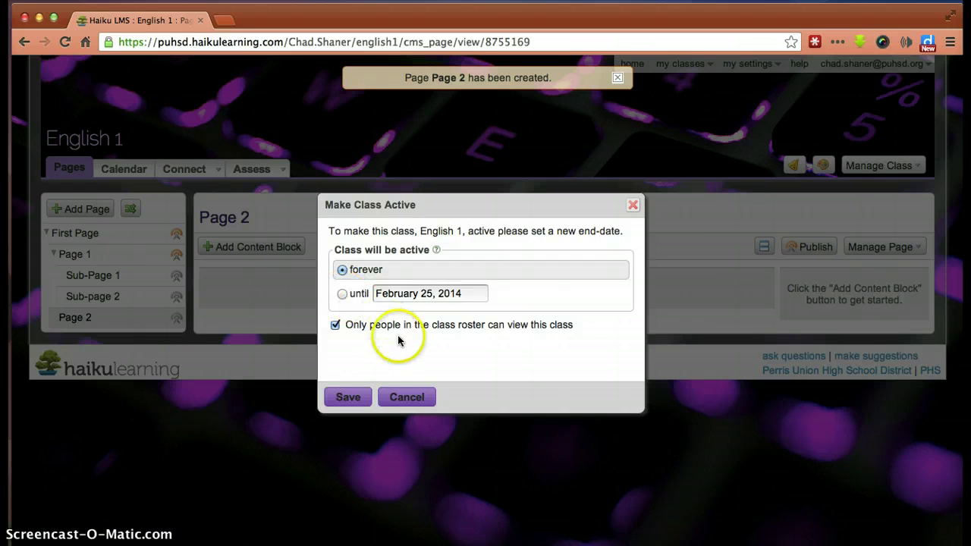
{"action": "left_click", "coordinate": [336, 321]}
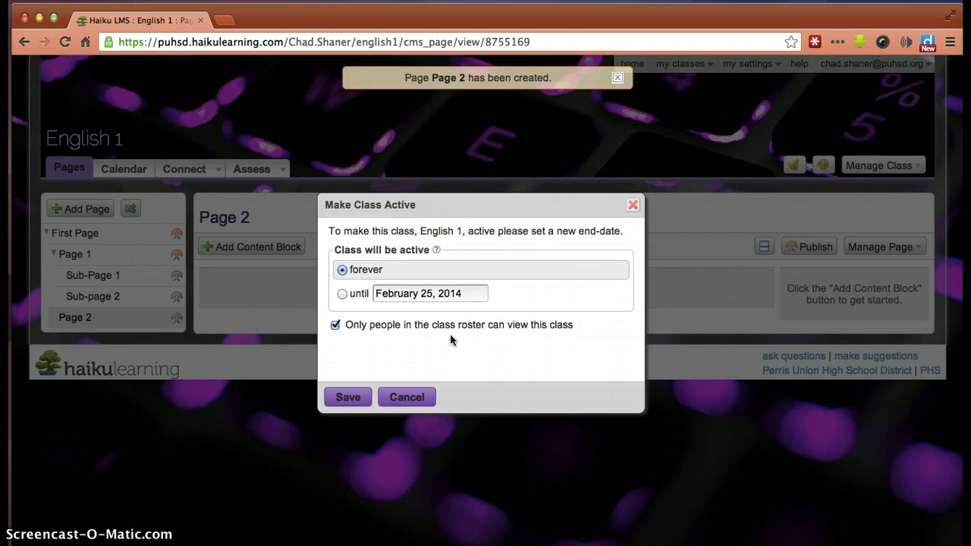
{"action": "left_click", "coordinate": [335, 325]}
{"action": "left_click", "coordinate": [335, 327]}
{"action": "left_click", "coordinate": [349, 399]}
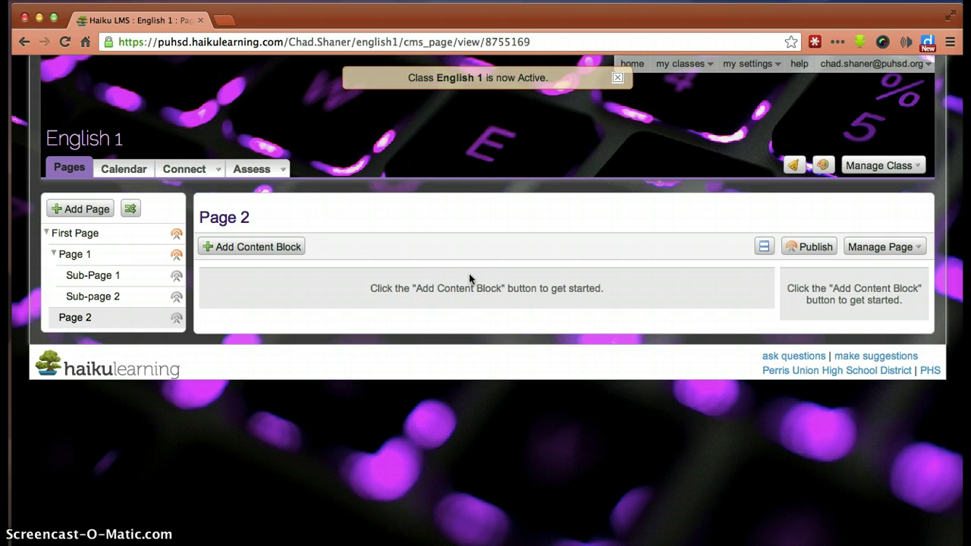
{"action": "left_click", "coordinate": [446, 250]}
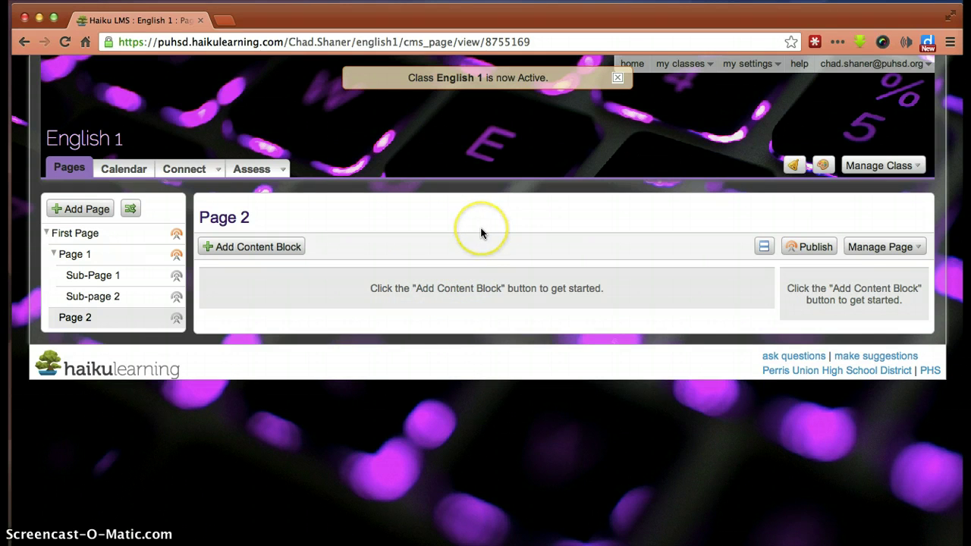